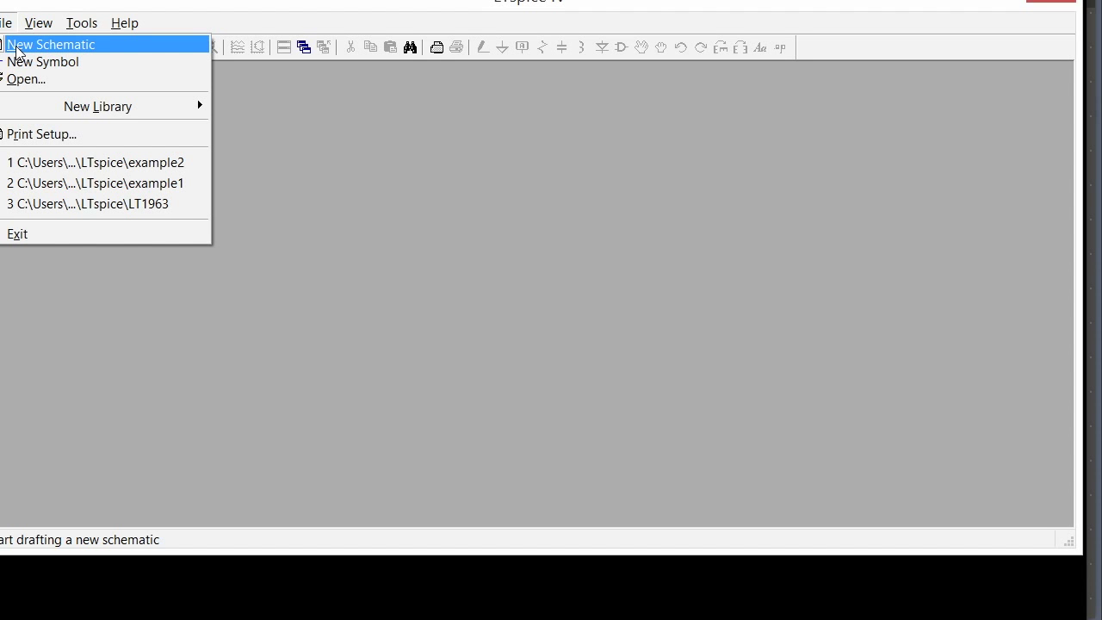
Step: Start a new blank schematic and begin saving it under a new name
left_click(17, 50)
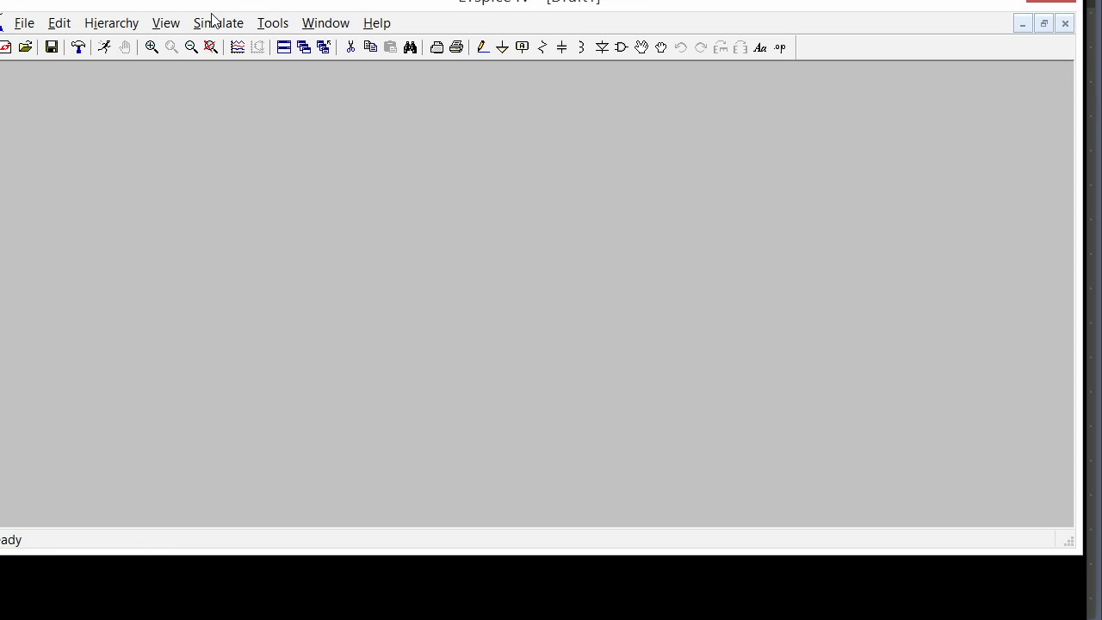
left_click(21, 23)
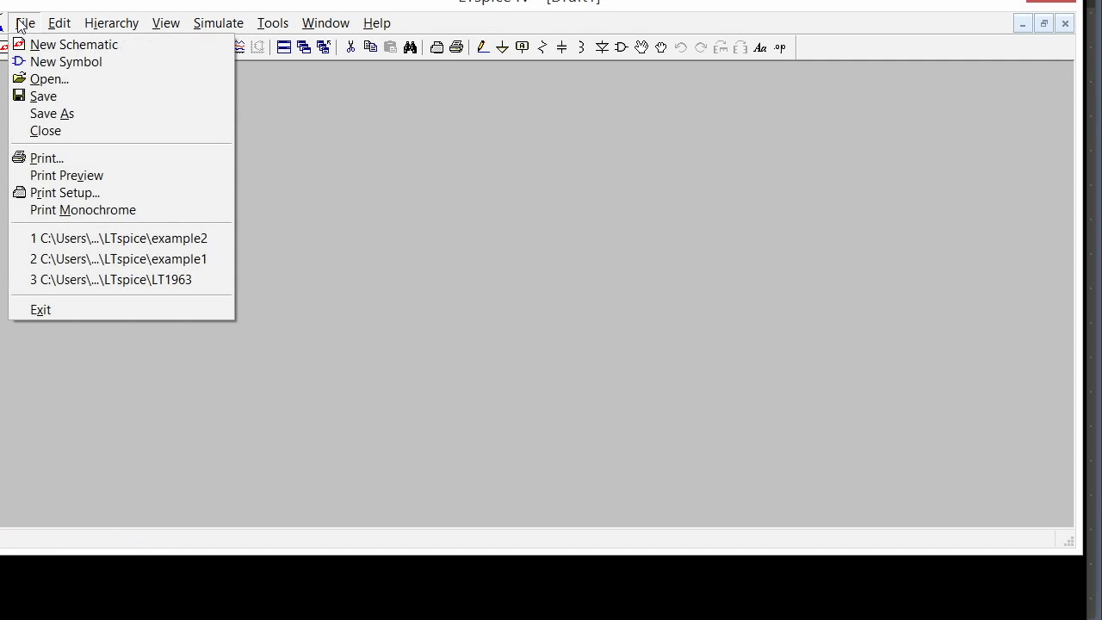
left_click(72, 113)
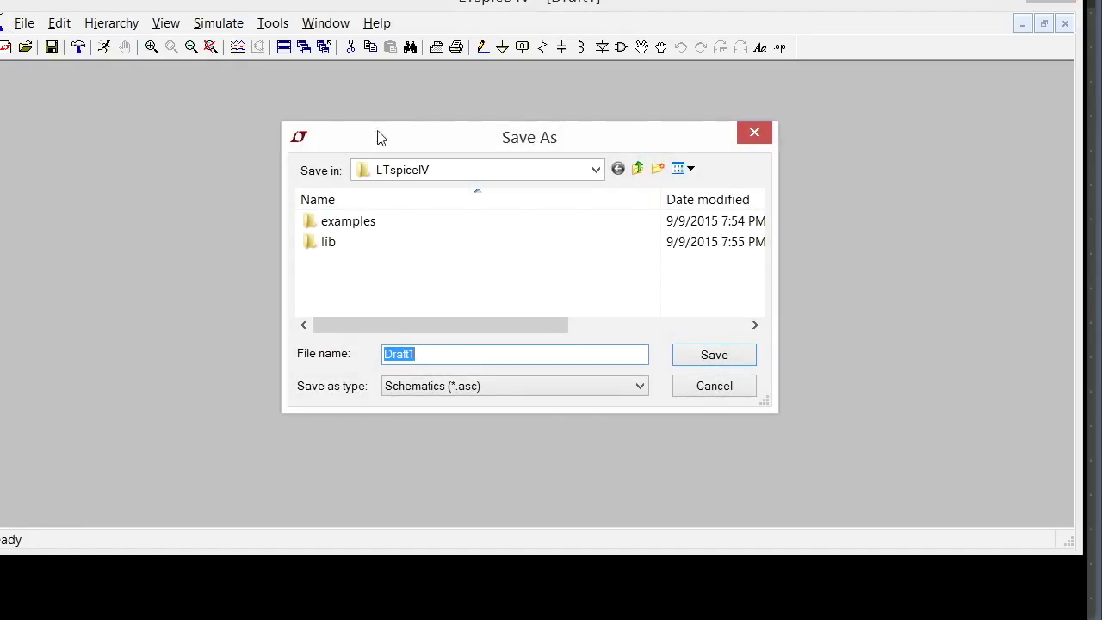
Step: Save the schematic as example3 in the LTspice folder inside Documents
left_click(595, 173)
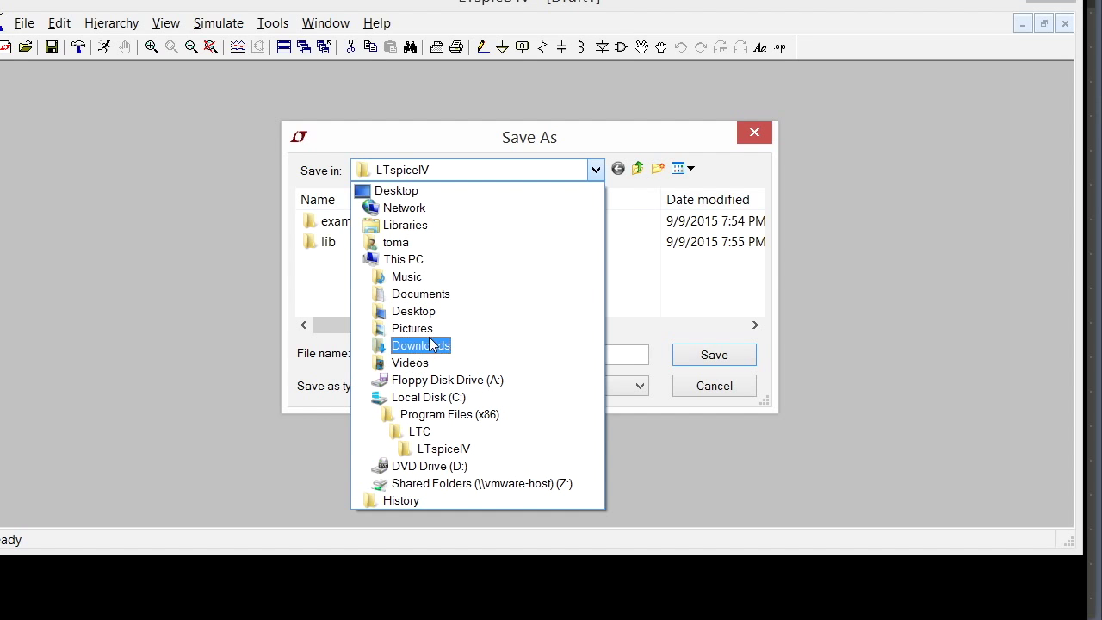
left_click(433, 298)
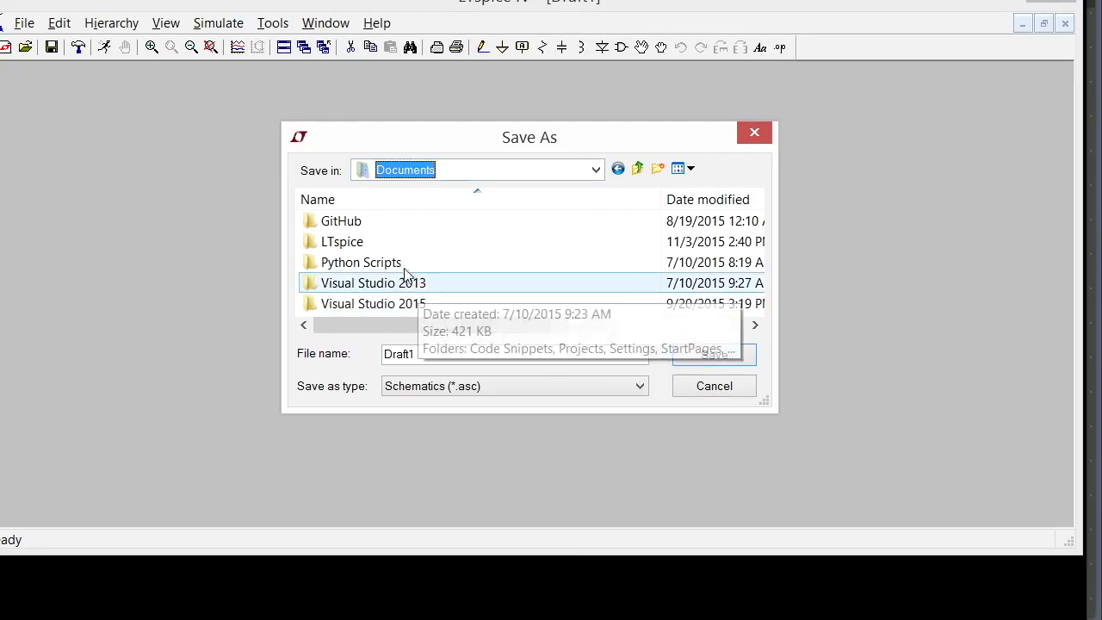
double_click(387, 242)
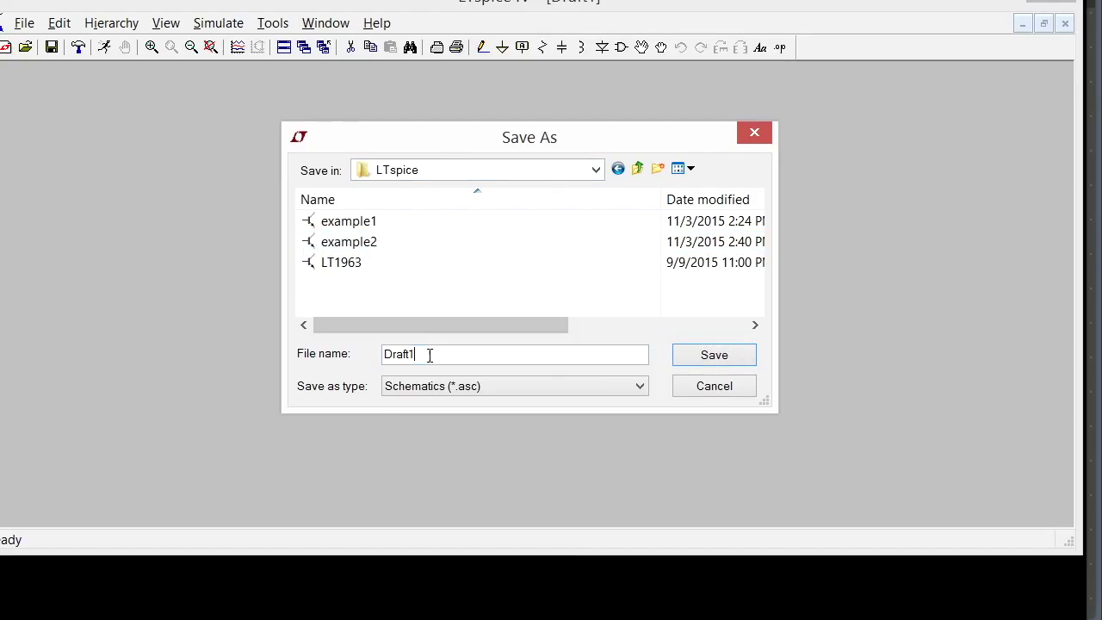
left_click_drag(431, 354, 358, 366)
type("ex")
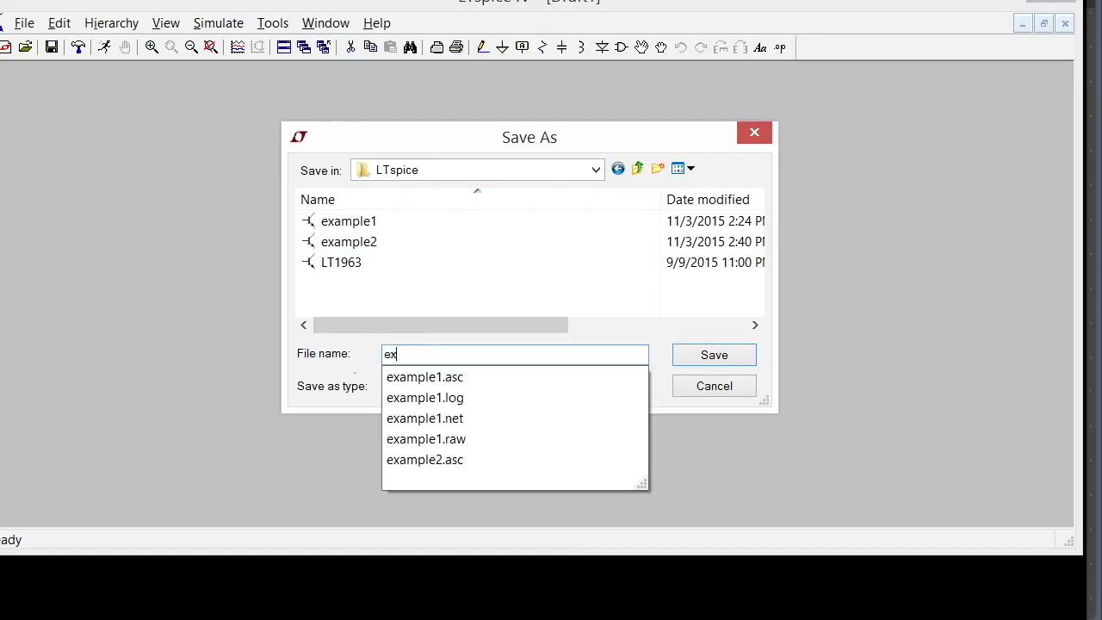
type("ample3")
key("Return")
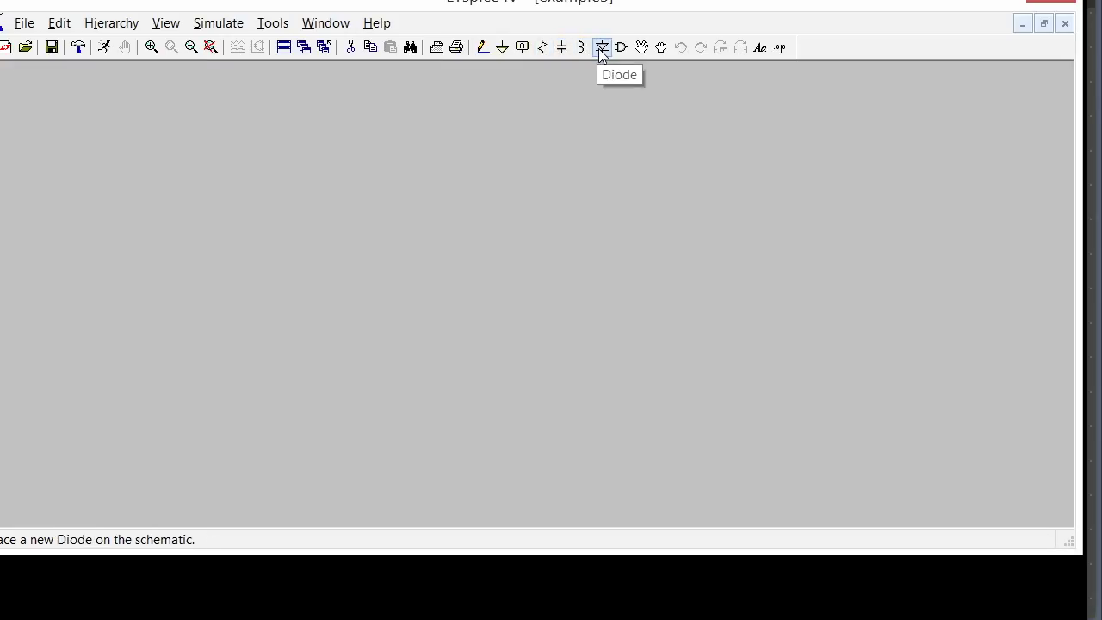
Step: Place resistor R1 rotated to lie horizontally on the schematic
left_click(547, 48)
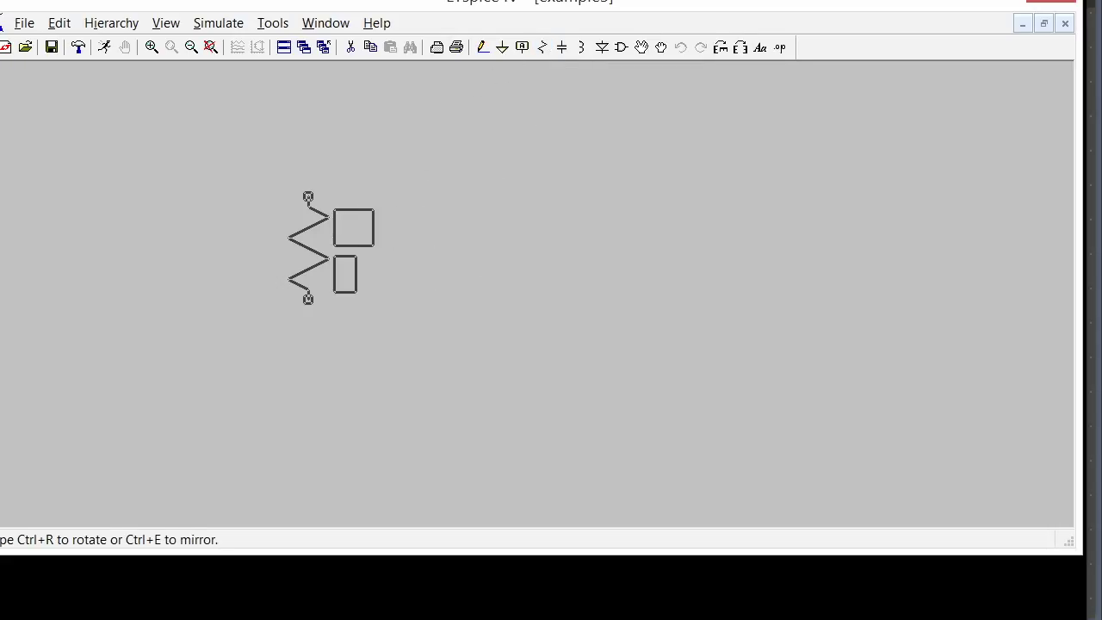
key("ctrl+r")
key("ctrl+r")
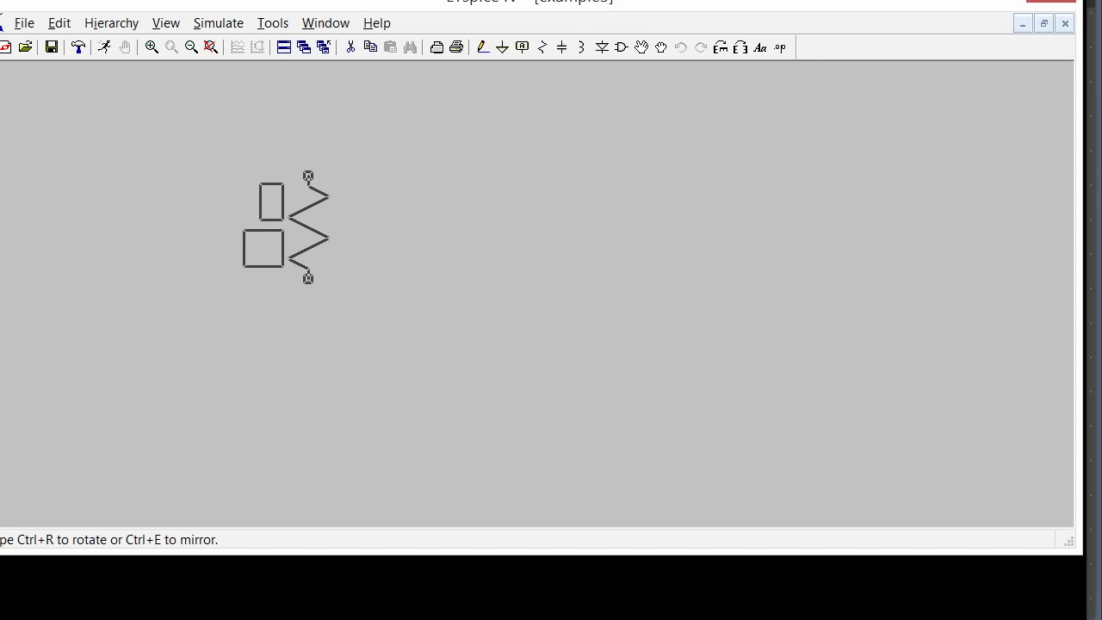
key("ctrl+r")
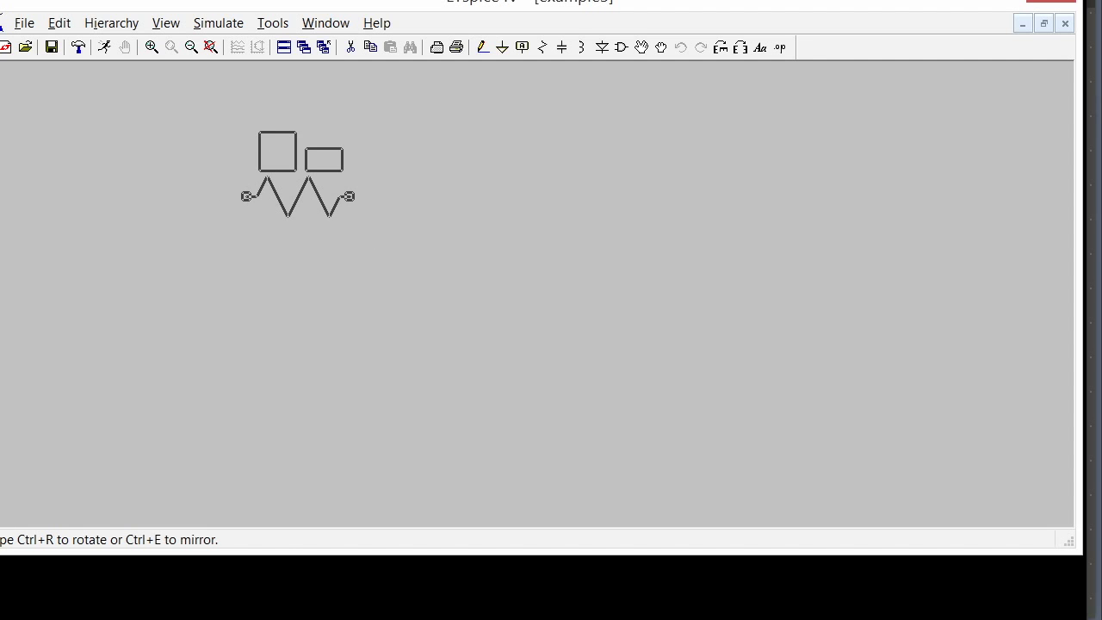
left_click(297, 197)
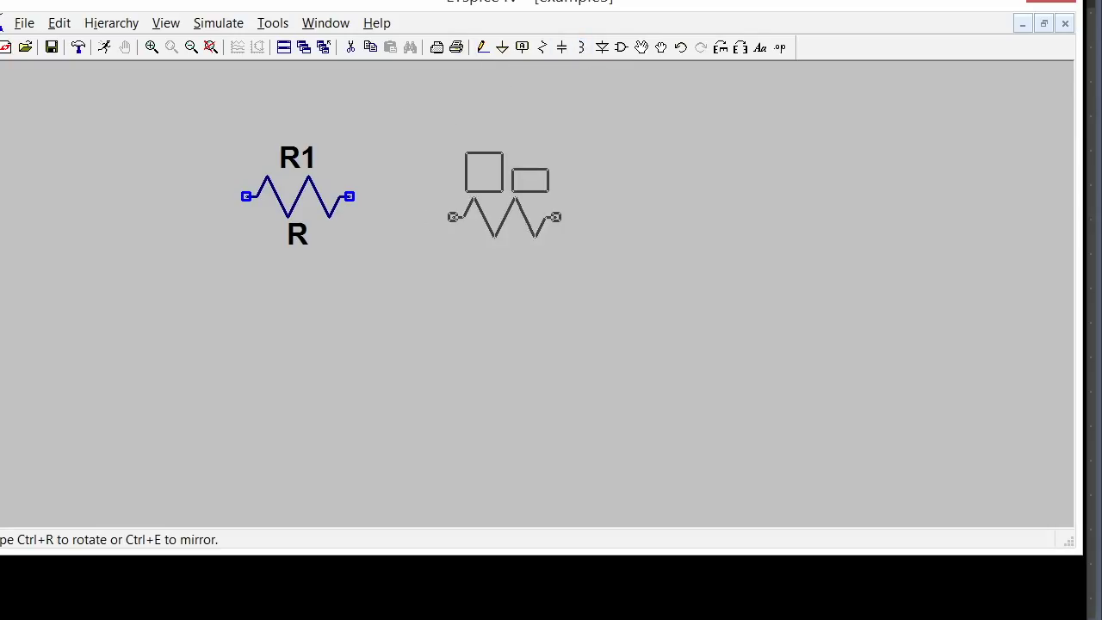
Step: Place capacitor C1 vertically below and right of R1
left_click(561, 48)
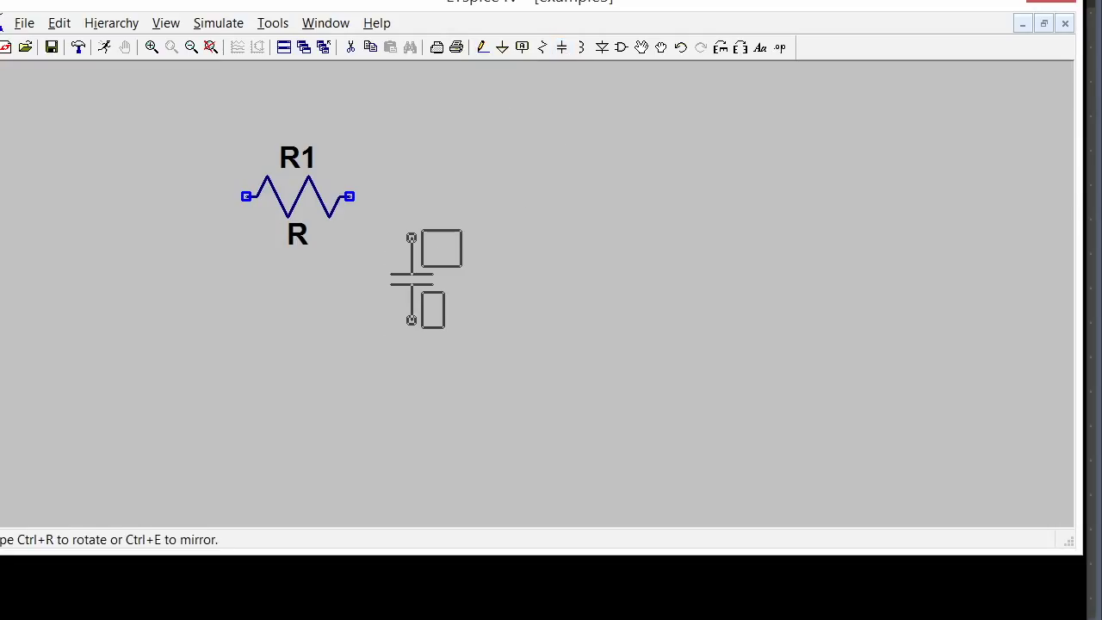
left_click(412, 278)
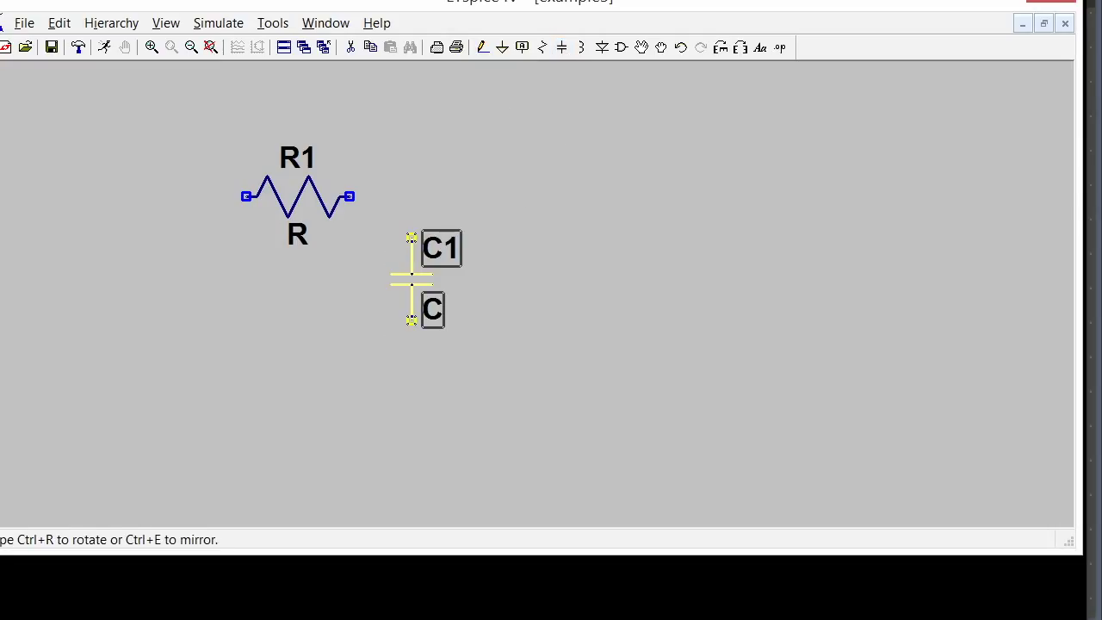
Step: Set R1 to 1K and C1 to 1.59uF
right_click(535, 258)
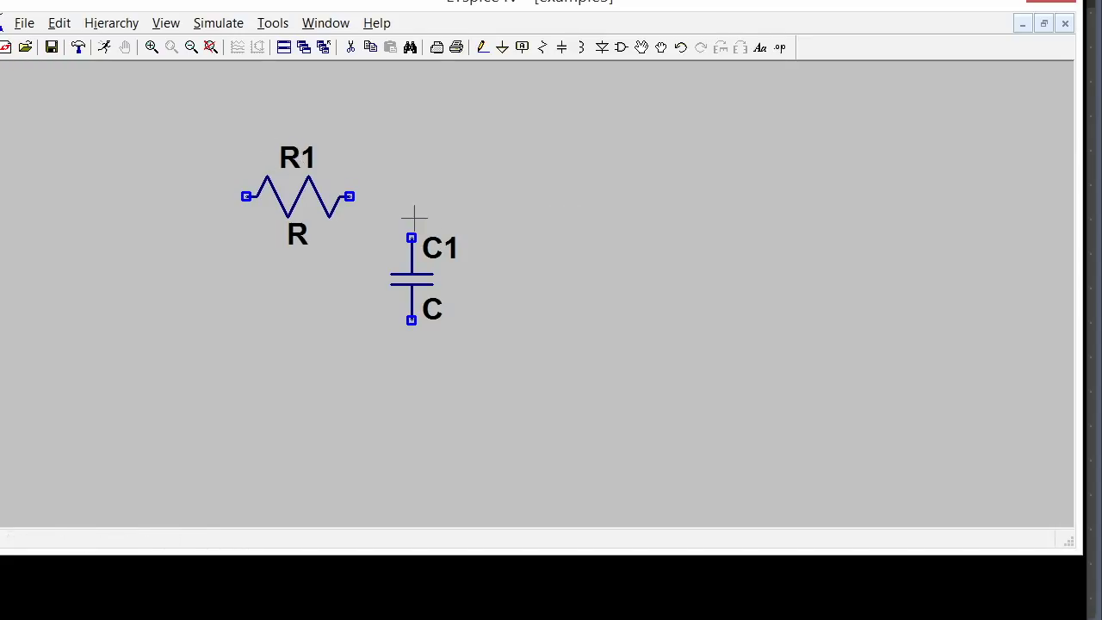
right_click(297, 234)
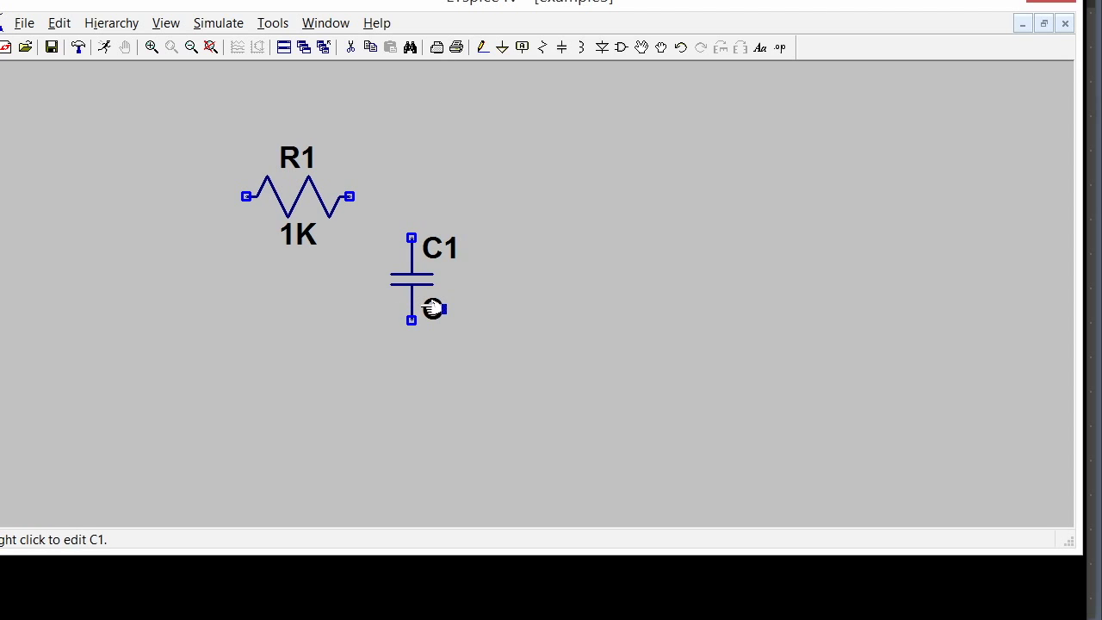
right_click(420, 304)
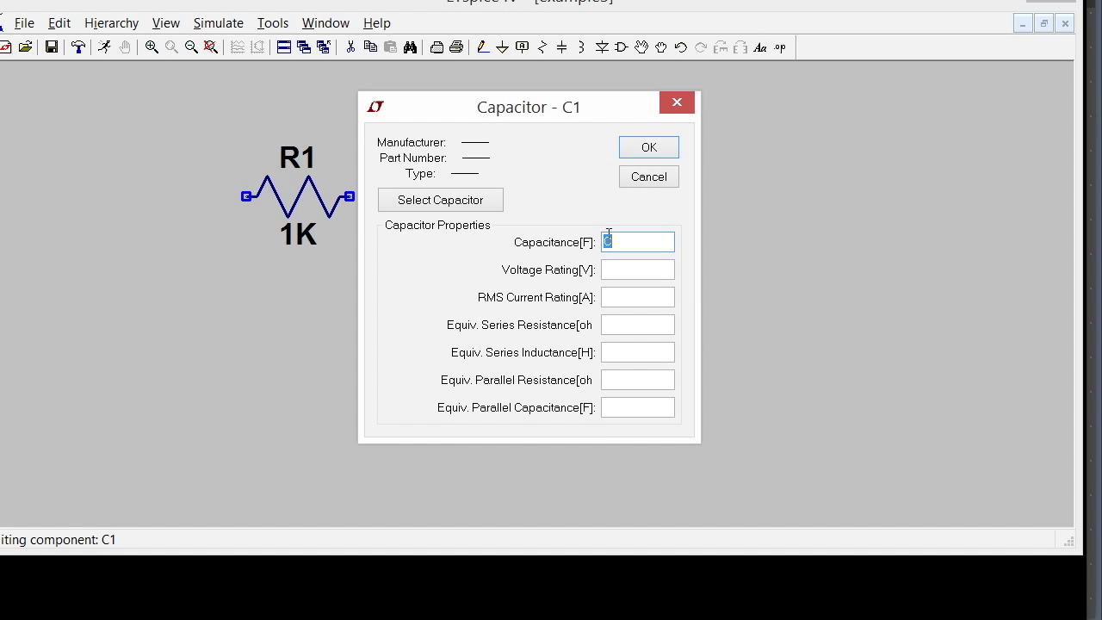
type(".59uF")
key("Return")
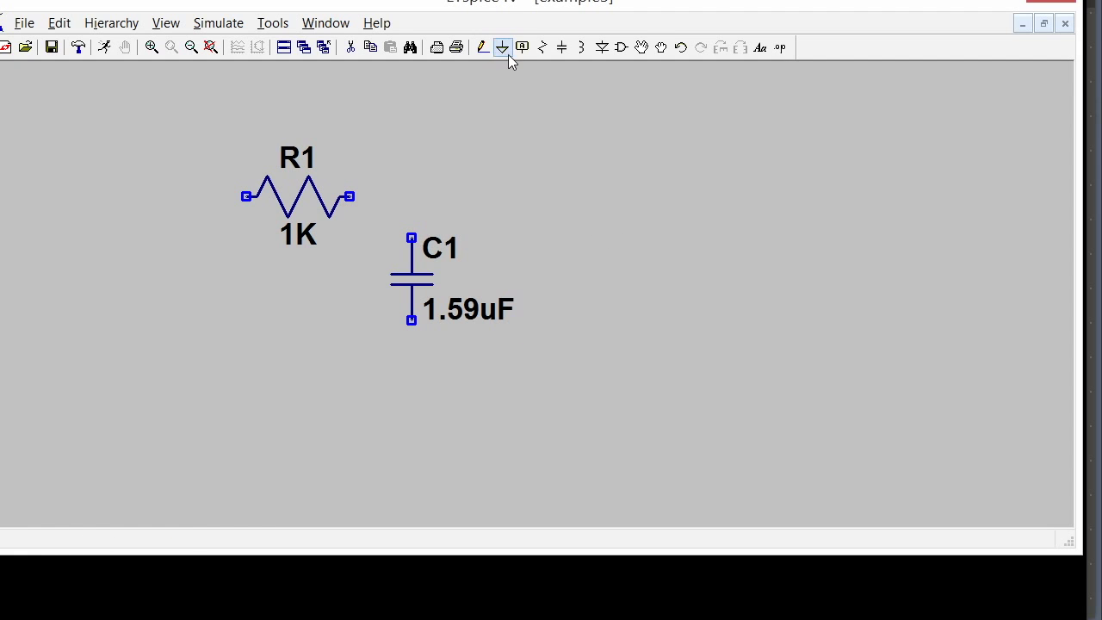
Step: Place a ground symbol below capacitor C1
left_click(502, 48)
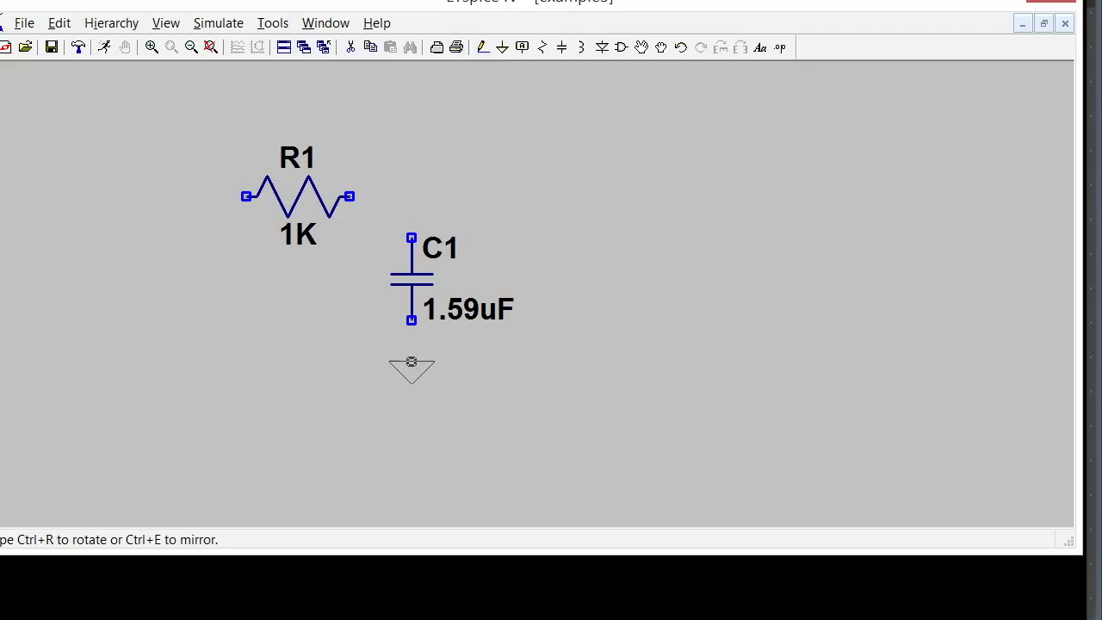
left_click(412, 365)
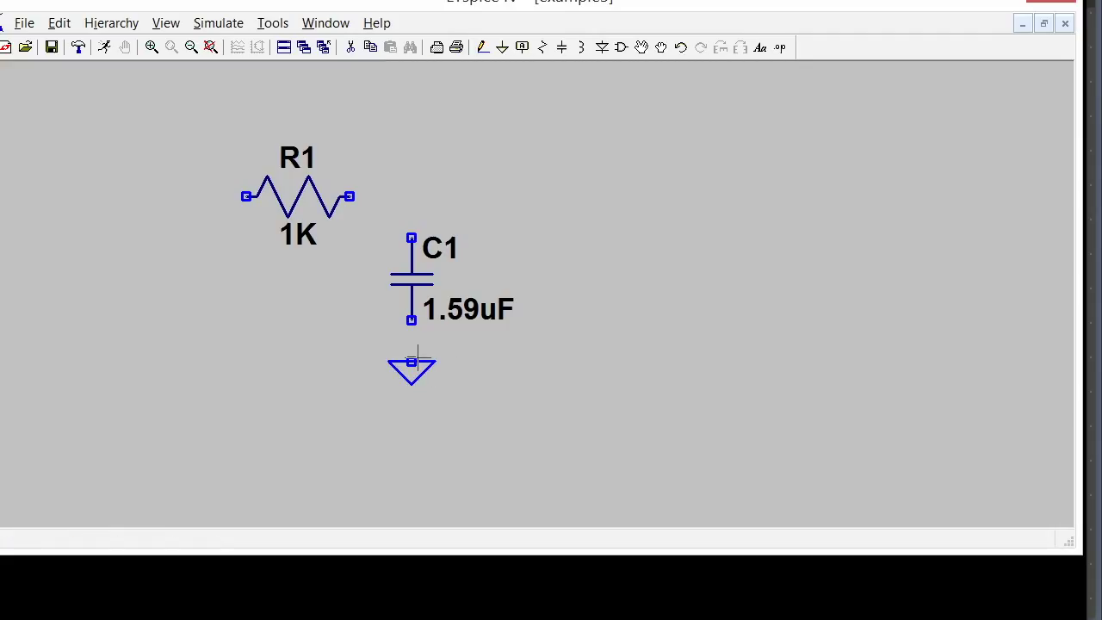
Step: Choose the voltage symbol from the component library and place V1 left of R1
left_click(621, 48)
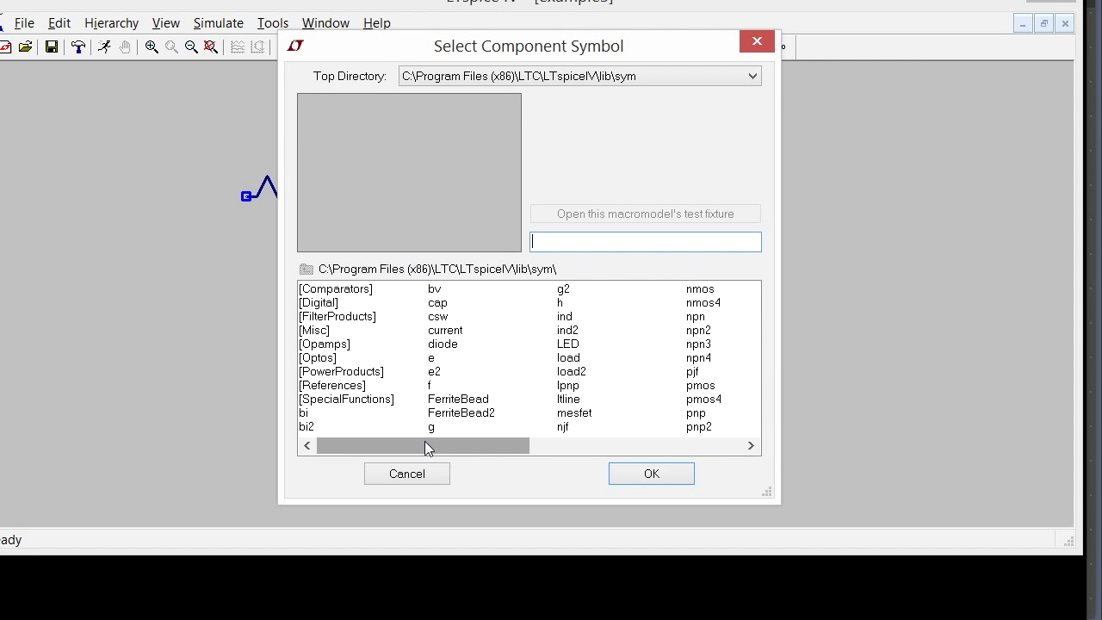
mouse_move(424, 446)
left_mouse_down()
mouse_move(601, 445)
mouse_move(573, 444)
left_mouse_up()
left_click(575, 427)
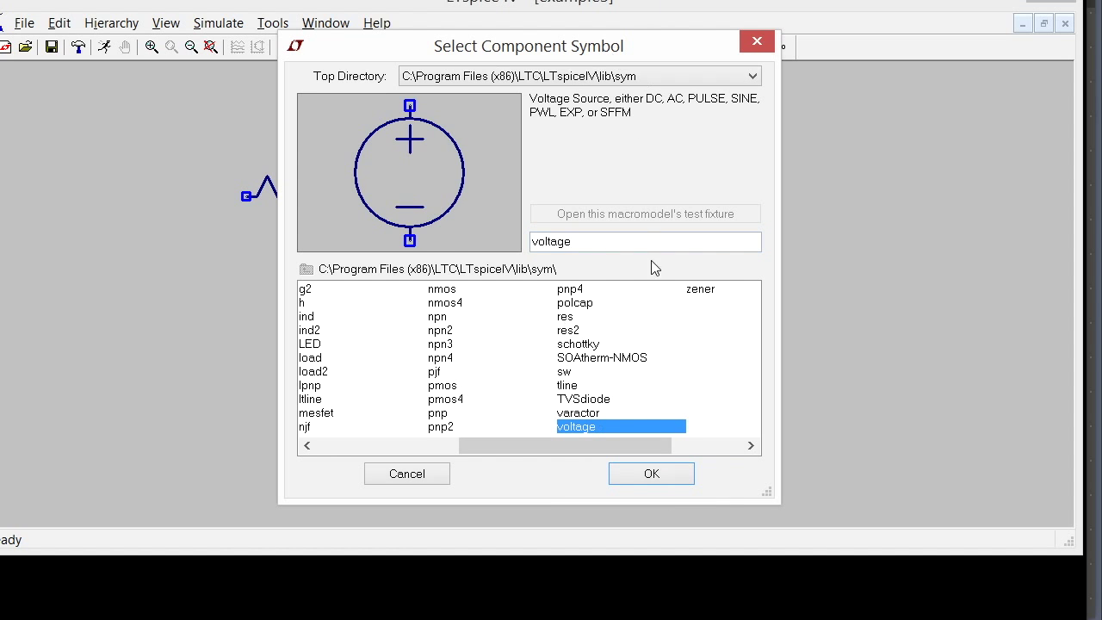
left_click(652, 474)
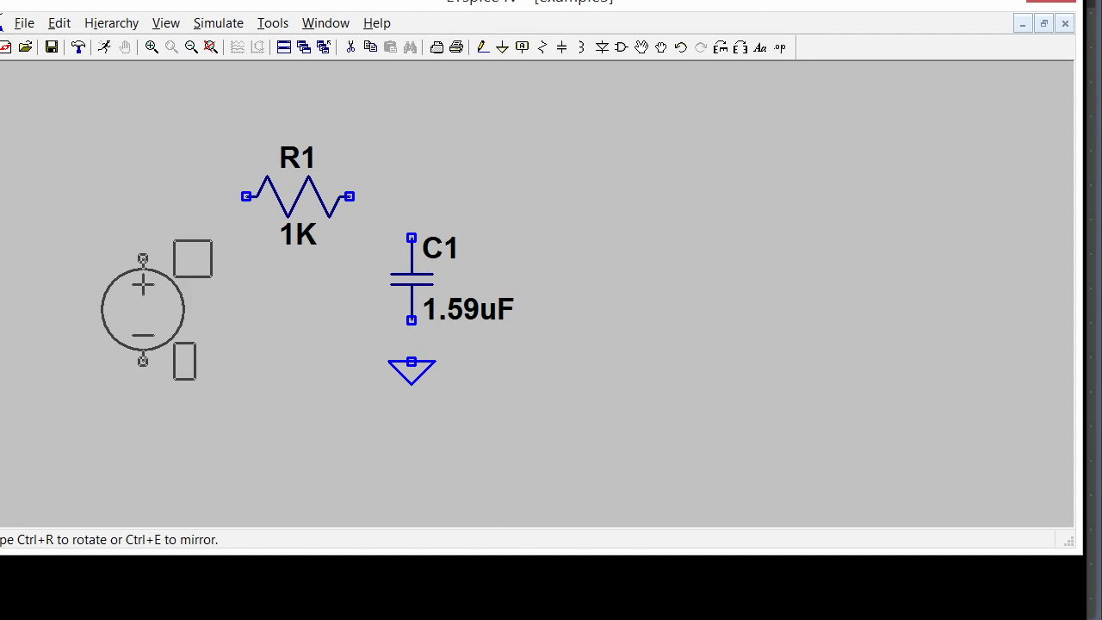
left_click(161, 290)
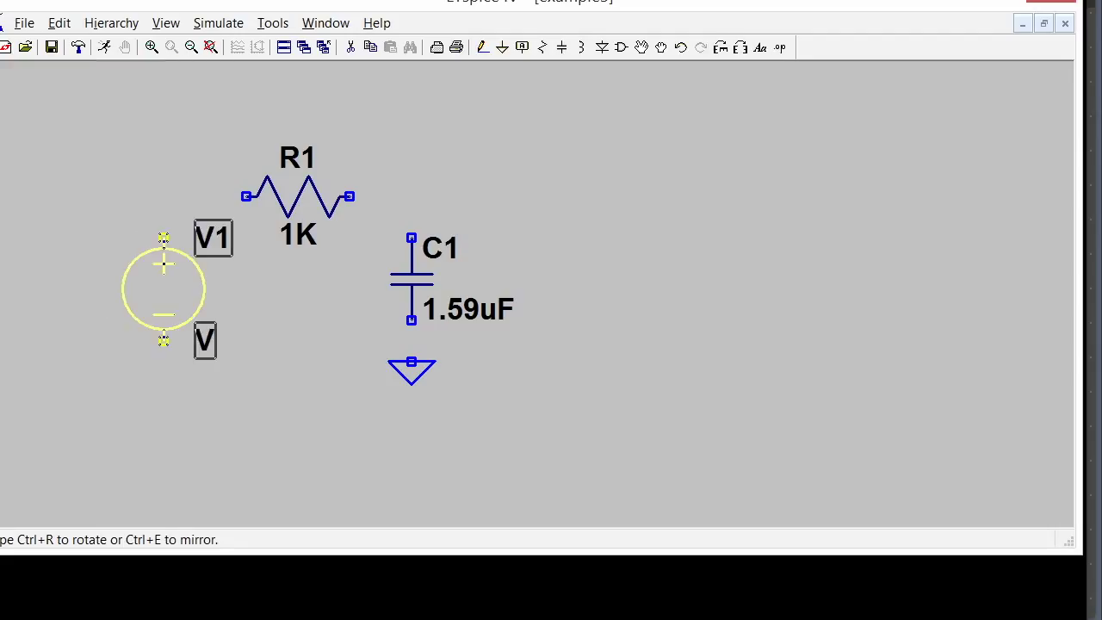
Step: Move V1's name and value labels to sit right of the source symbol
key("Escape")
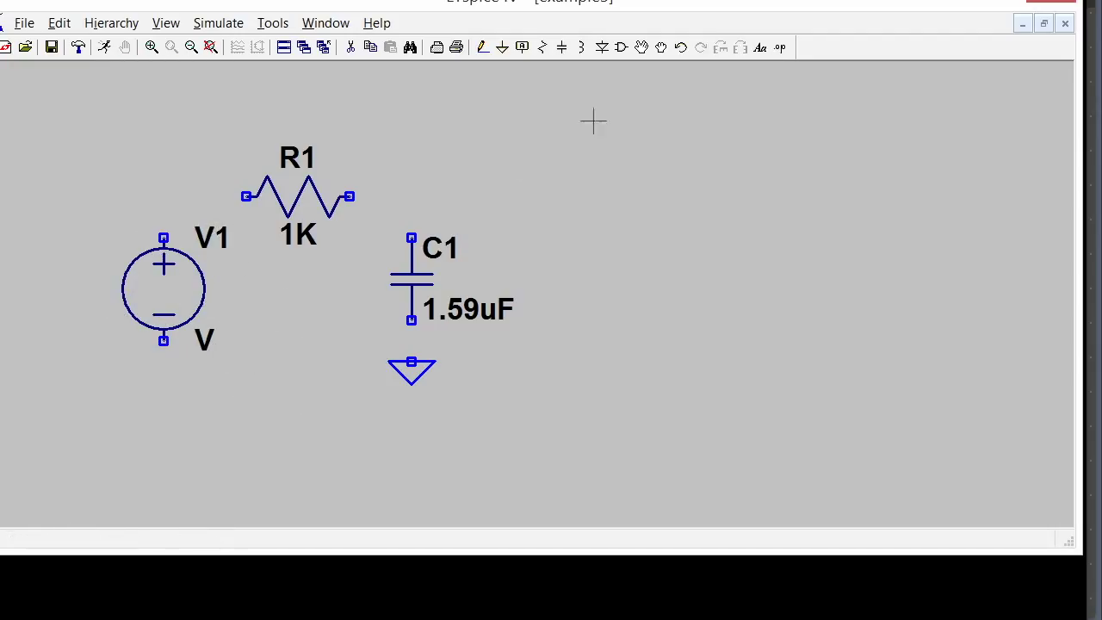
left_click(645, 48)
left_click(207, 236)
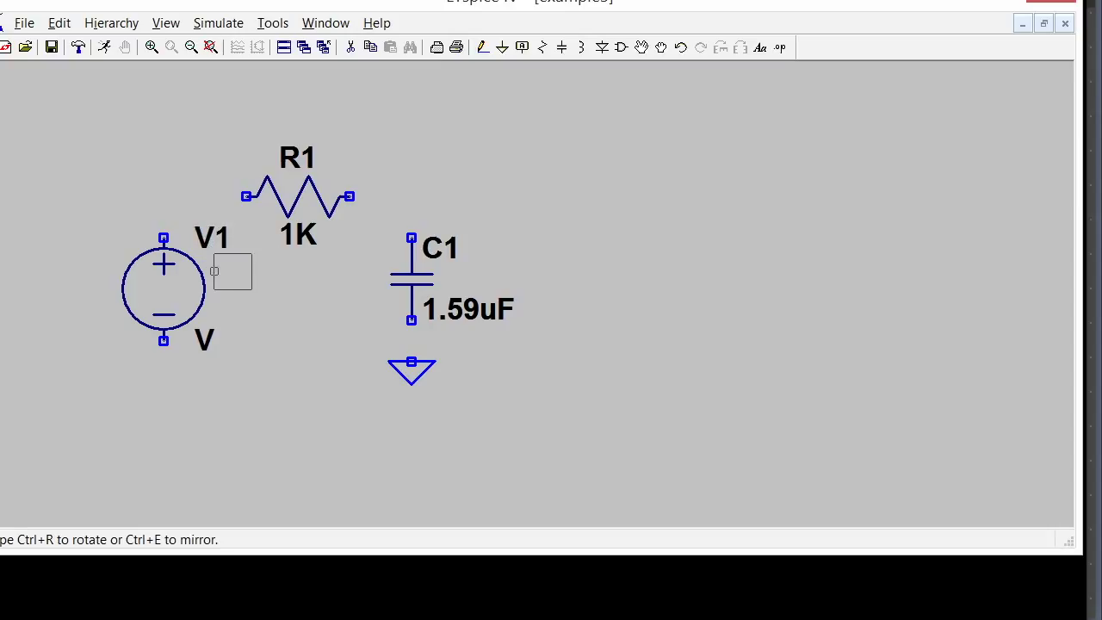
left_click(231, 269)
left_click(208, 353)
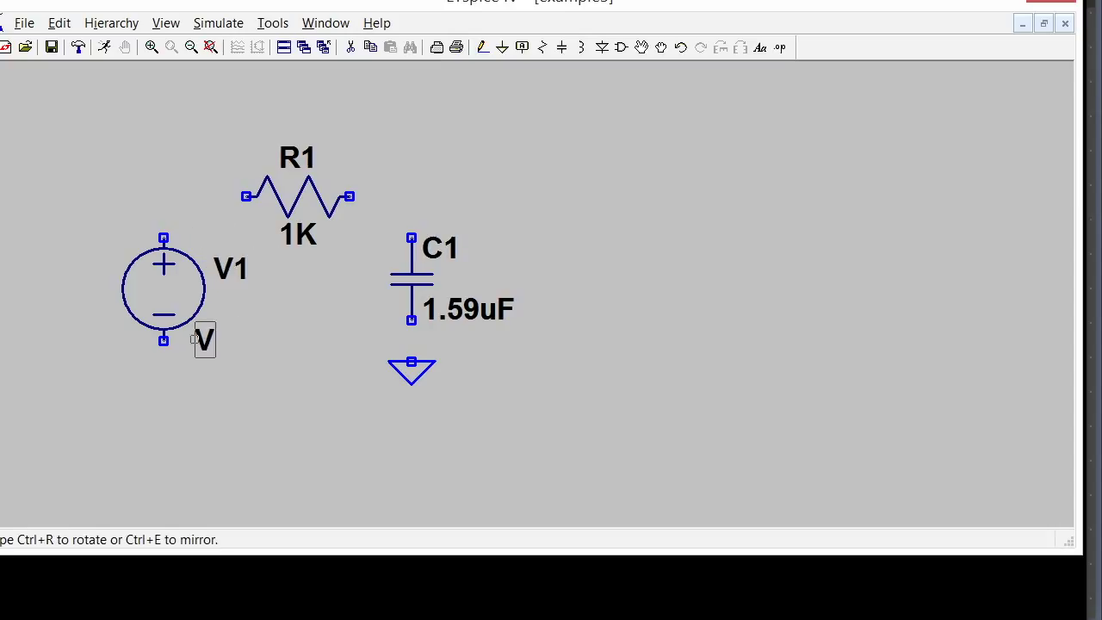
left_click(226, 312)
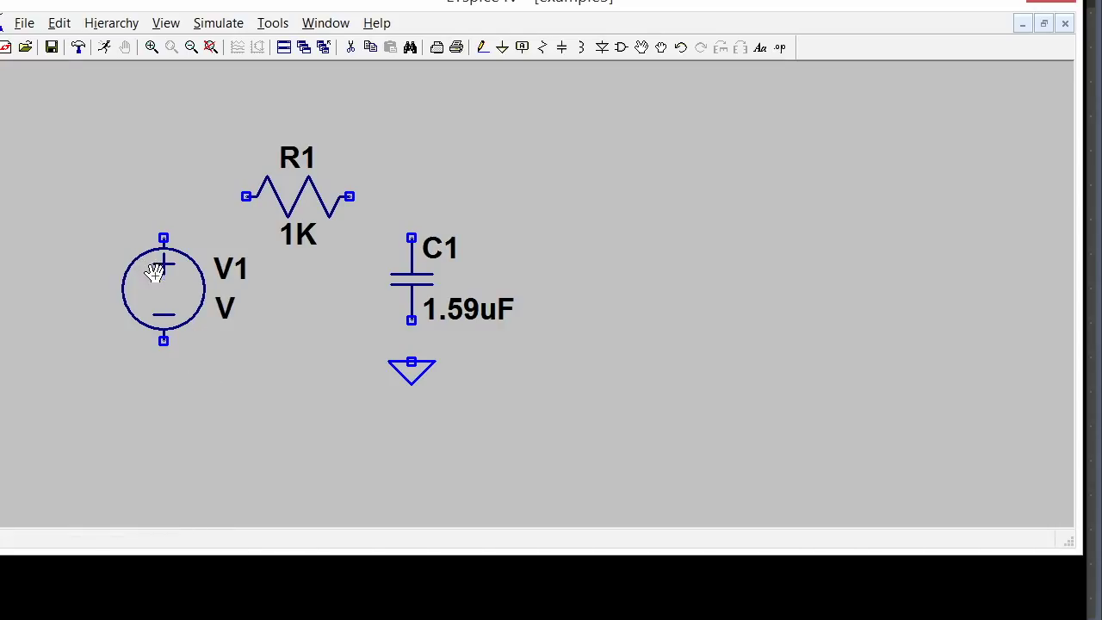
Step: Set V1's AC Amplitude to 1 in its advanced source settings
right_click(172, 300)
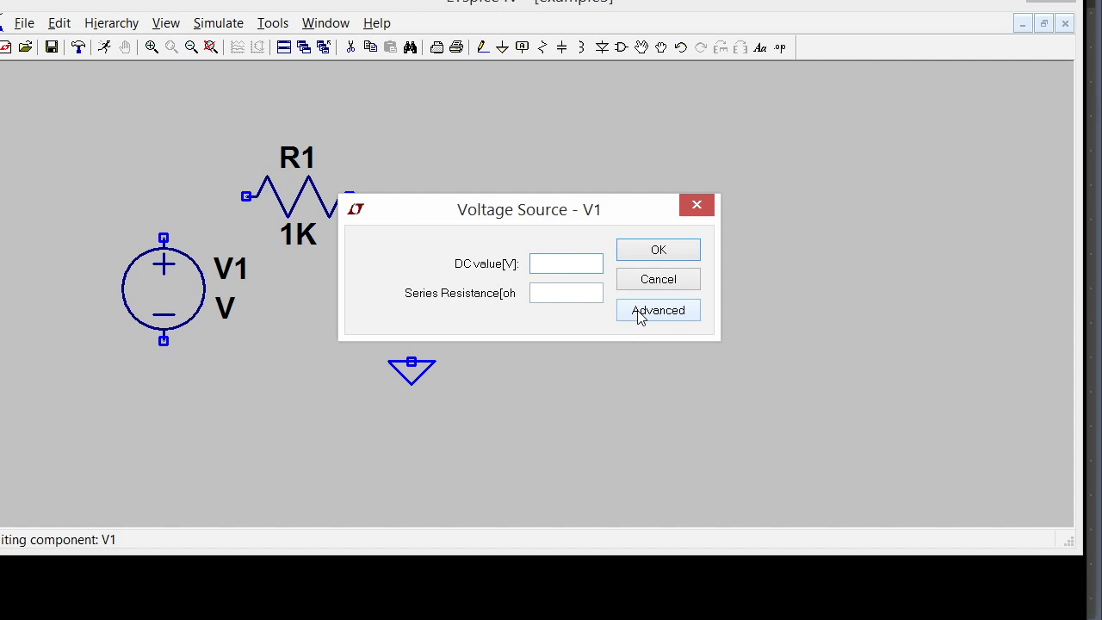
left_click(663, 312)
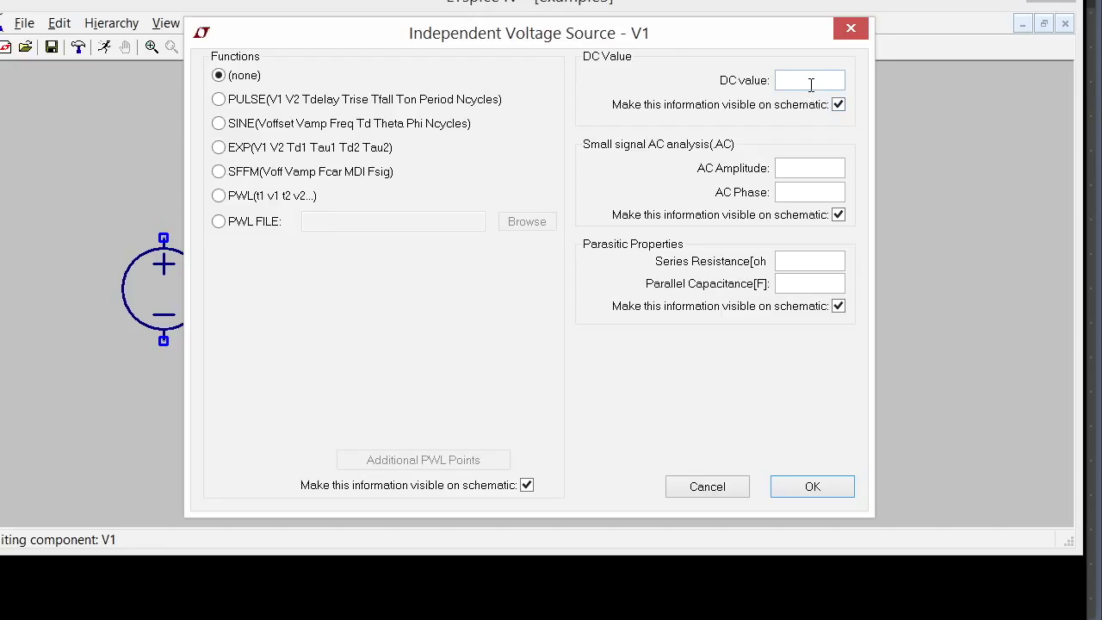
left_click(806, 170)
type("1")
left_click(813, 488)
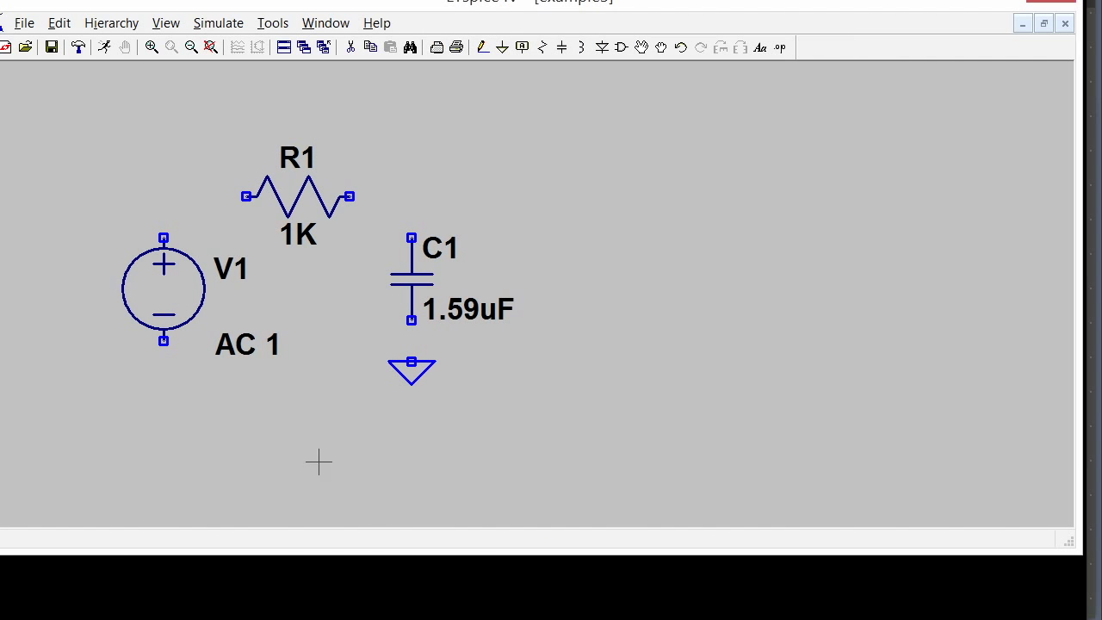
Step: Wire C1's bottom pin to ground and run a wire up from its top pin
left_click(482, 47)
left_click(411, 320)
left_click(412, 238)
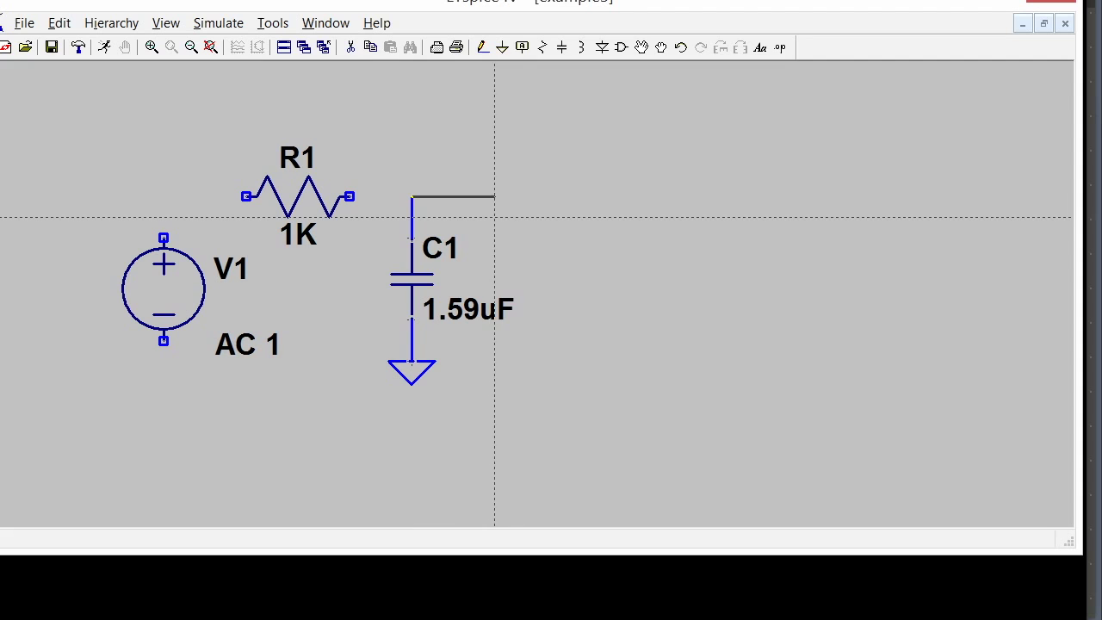
left_click(411, 176)
right_click(412, 176)
Step: Wire from above C1 left across R1 and down to V1's positive terminal
left_click(482, 47)
left_click(412, 197)
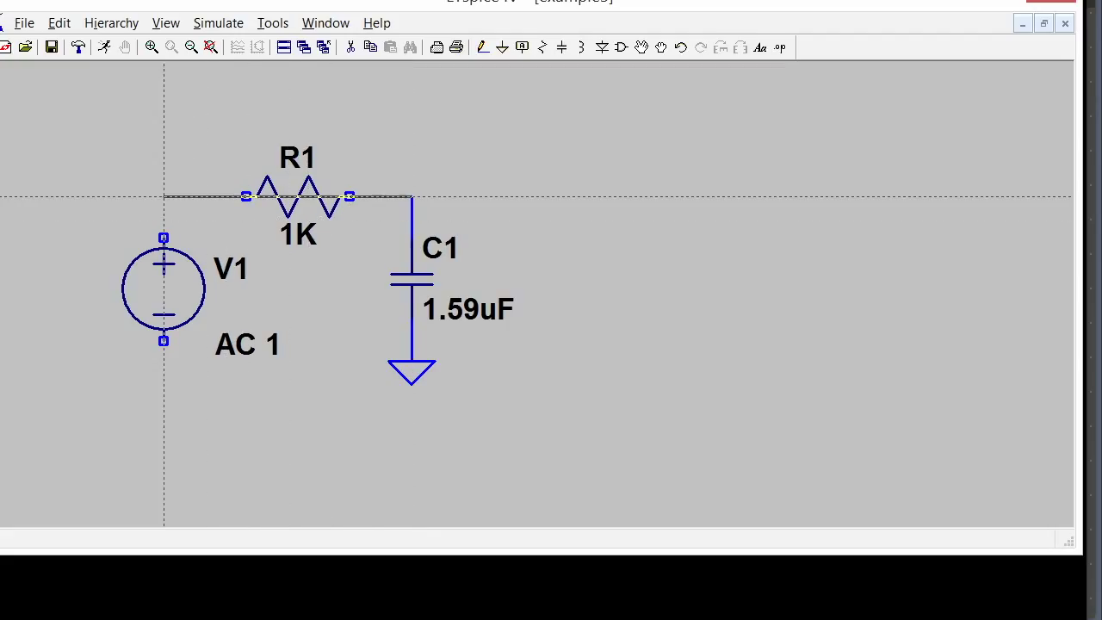
left_click(163, 196)
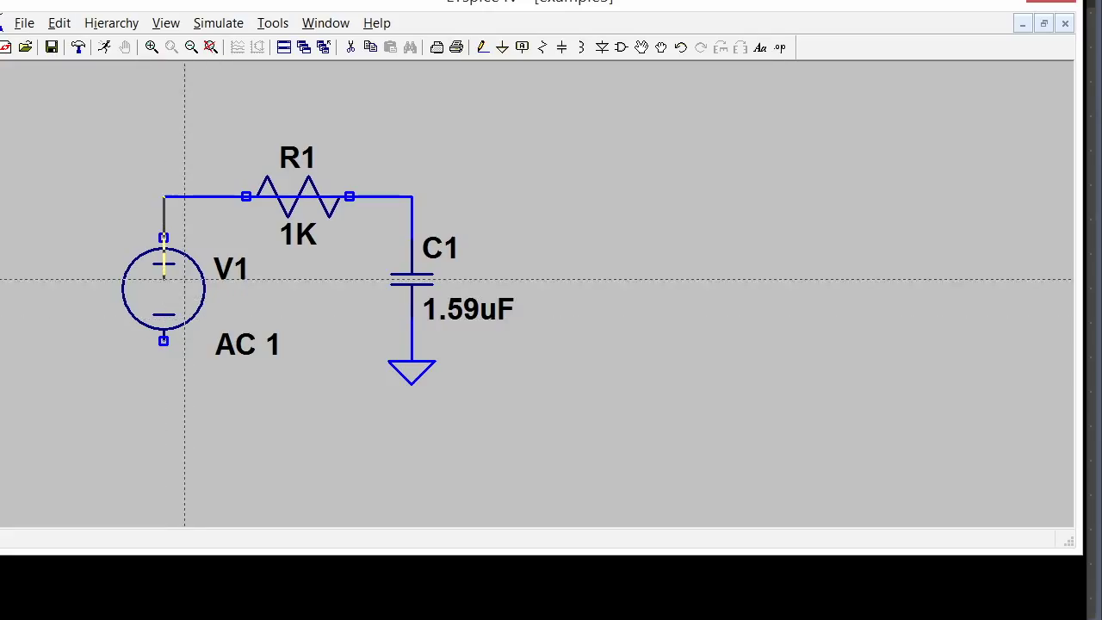
left_click(164, 238)
key("Escape")
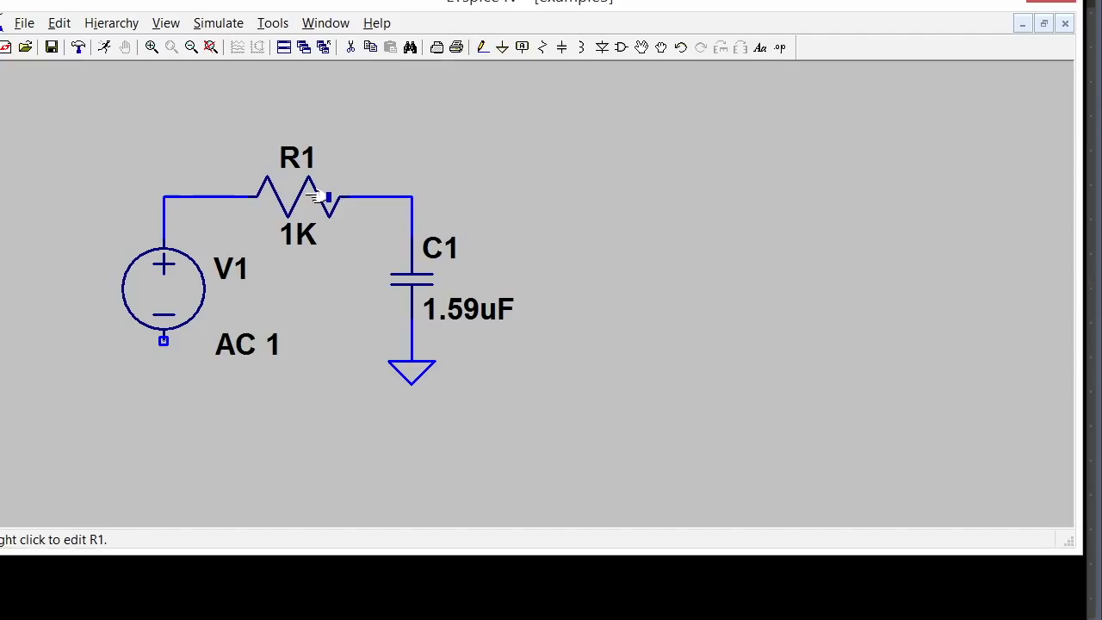
Step: Place a ground below V1 and wire its negative terminal to it
left_click(503, 47)
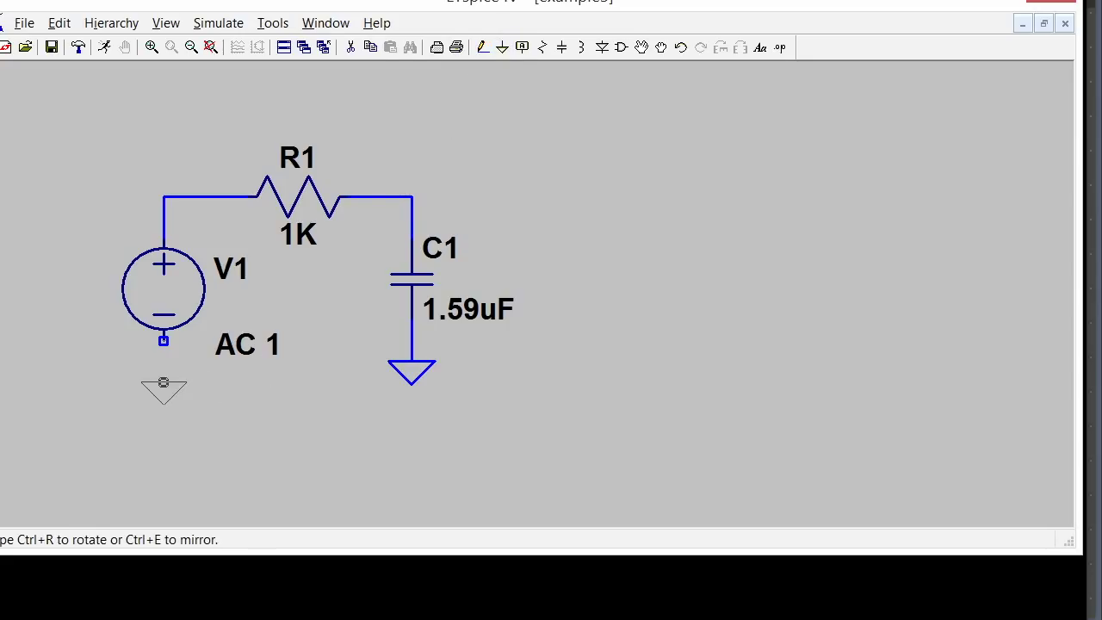
left_click(164, 383)
key("F3")
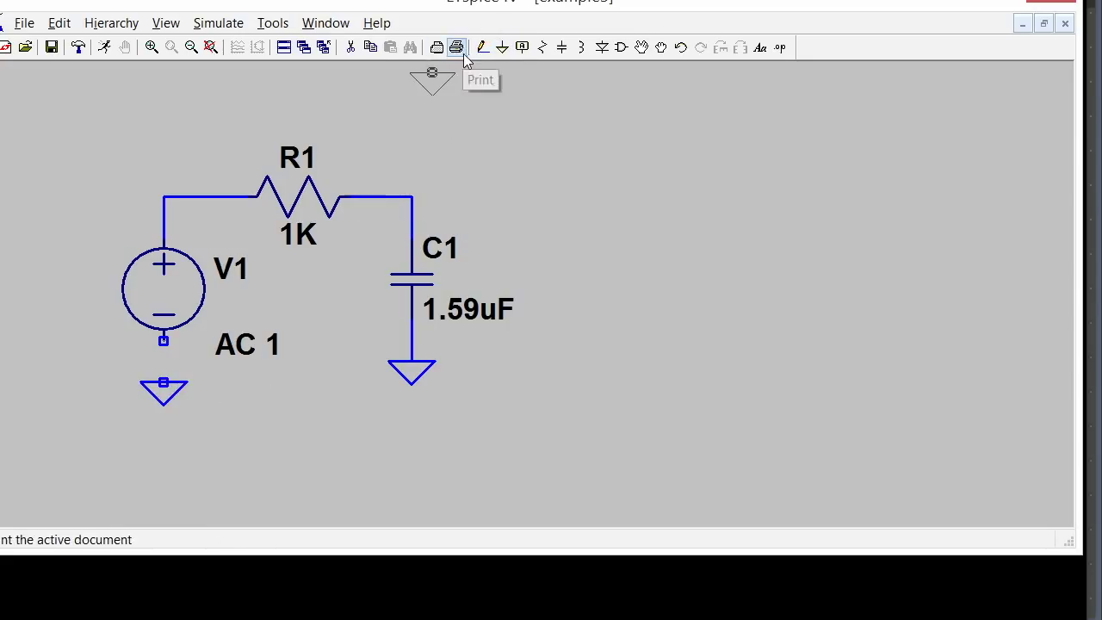
left_click(163, 340)
left_click(163, 379)
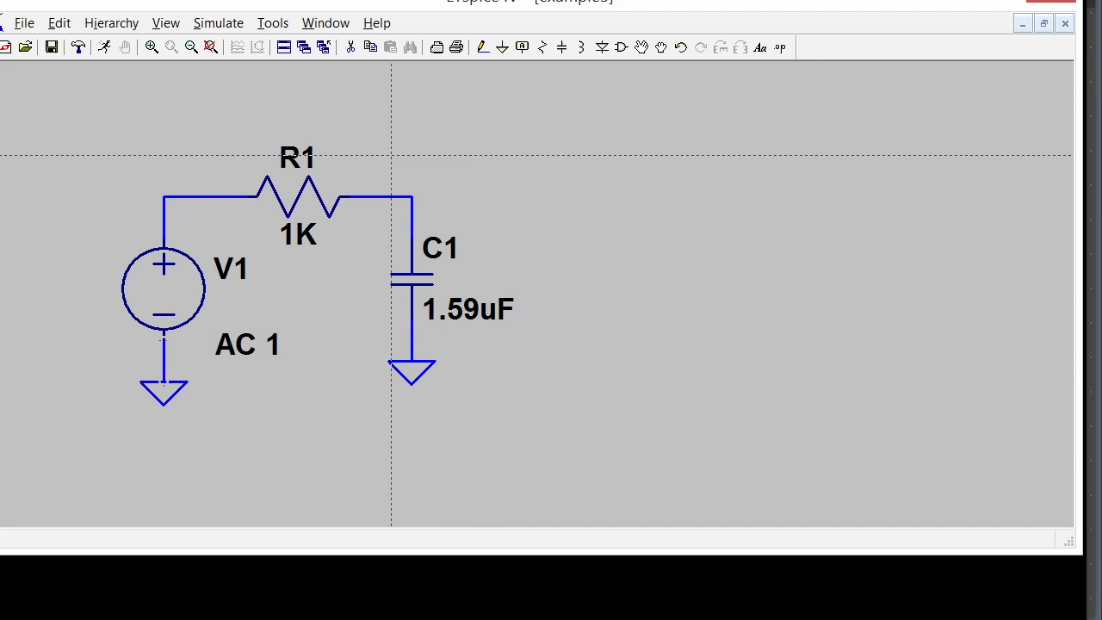
Step: Label the node above C1 as VOUT
left_click(522, 47)
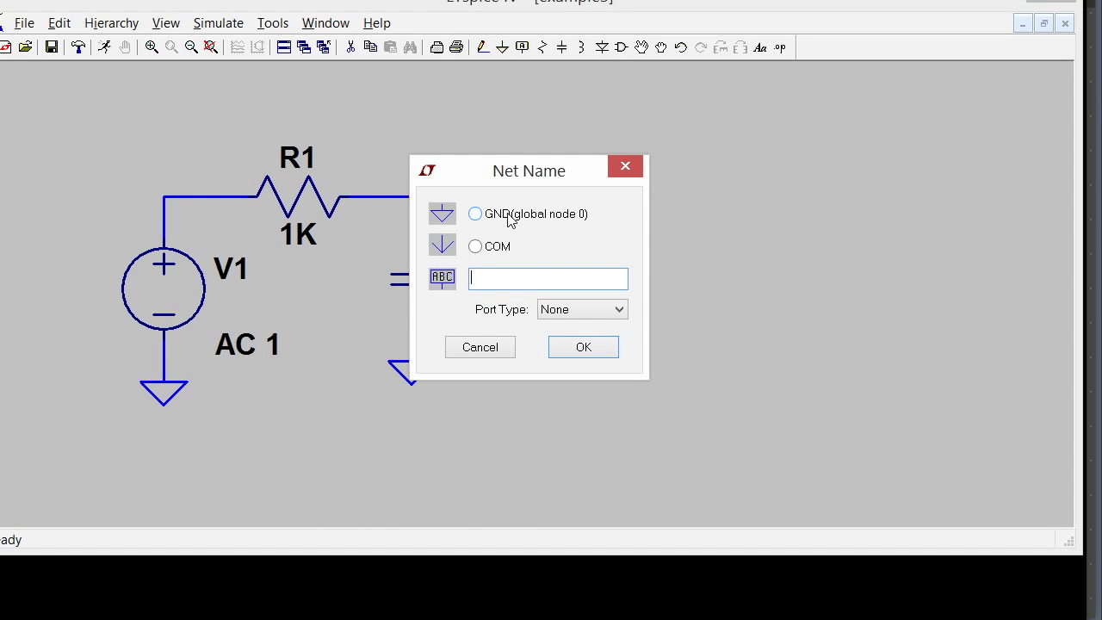
type("VOUT")
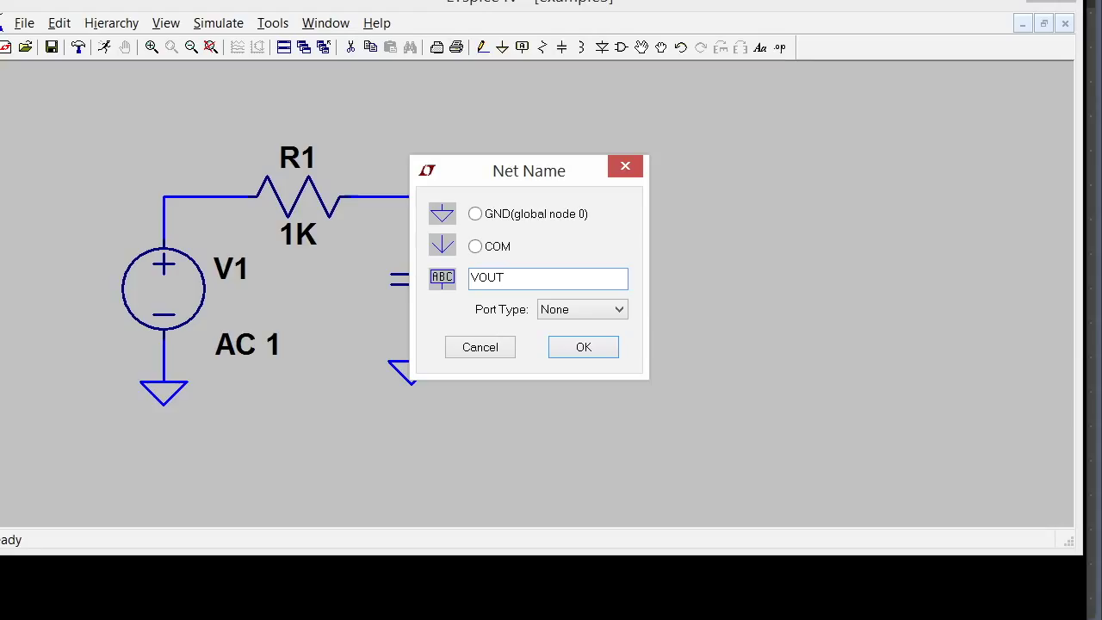
left_click(583, 347)
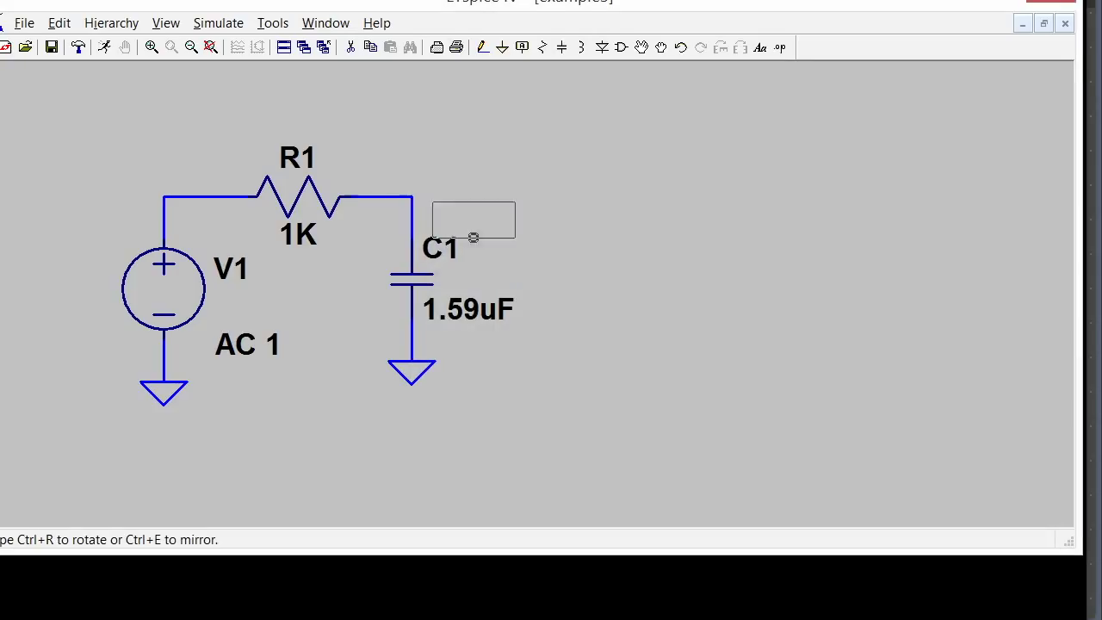
left_click(411, 198)
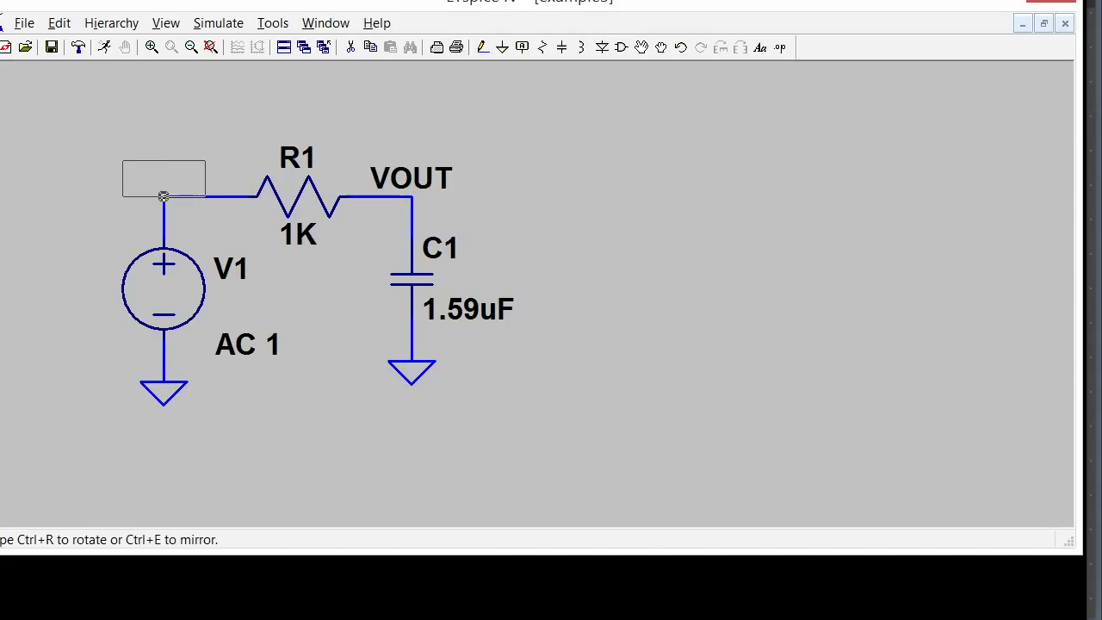
Step: Label the wire above V1 and rename it to VIN
left_click(164, 196)
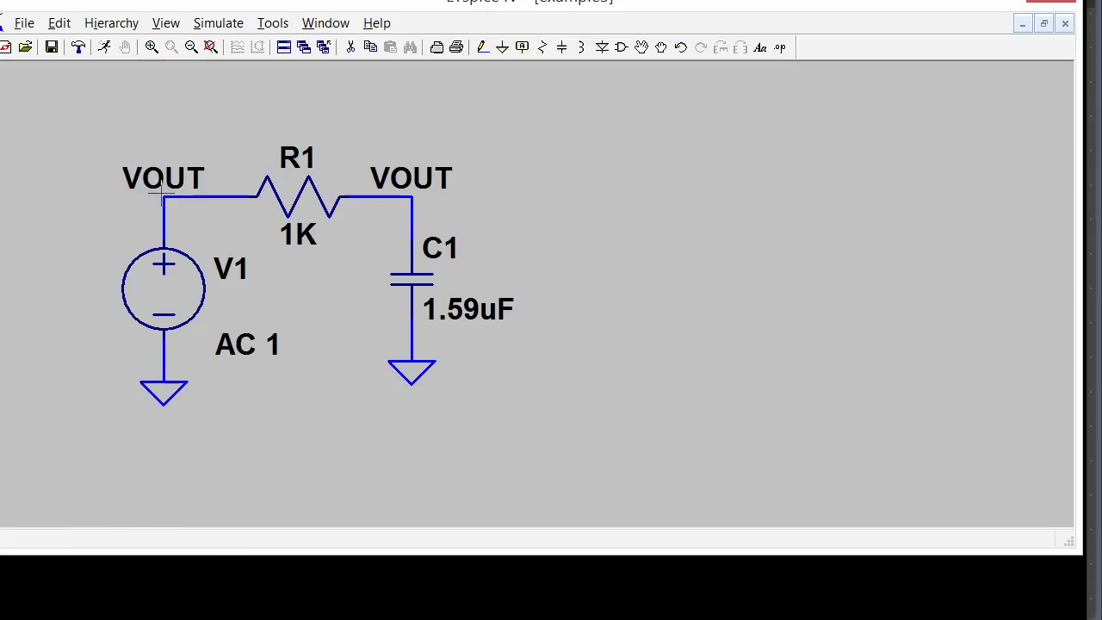
right_click(183, 176)
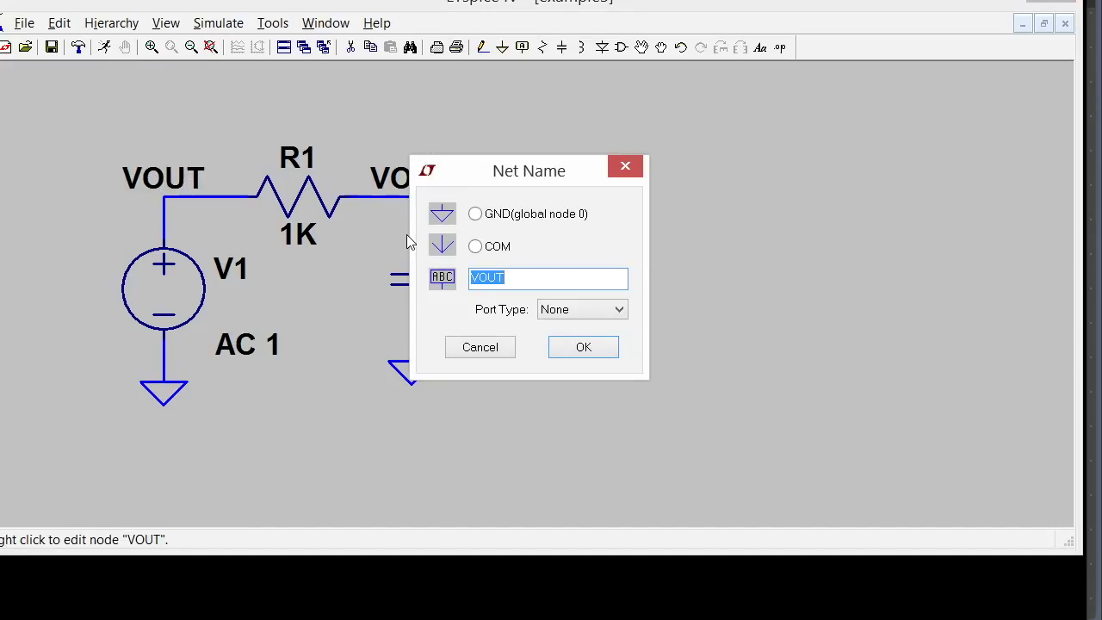
type("VIN")
key("Return")
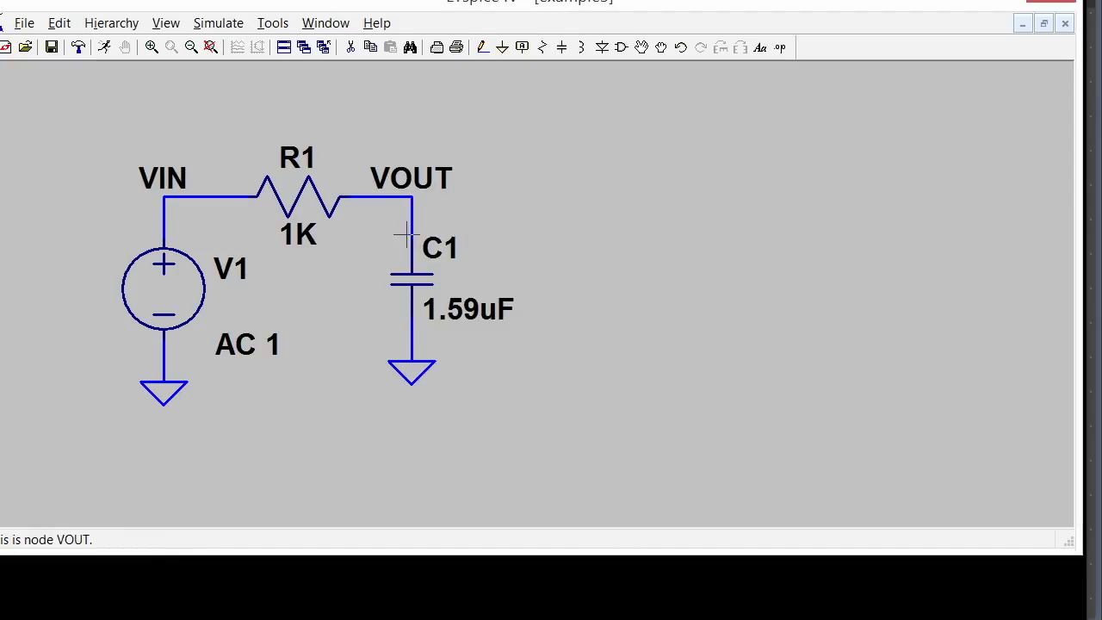